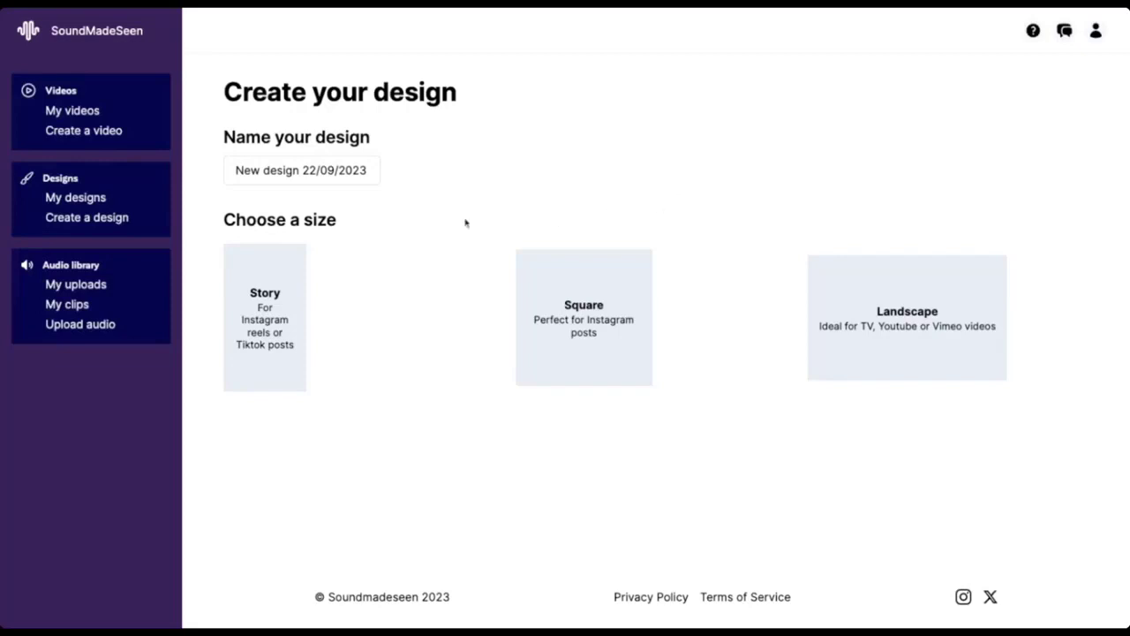
# Step: Name the design "My amazing design!" and create it in the Square size
pyautogui.moveTo(375, 170); pyautogui.dragTo(235, 171)
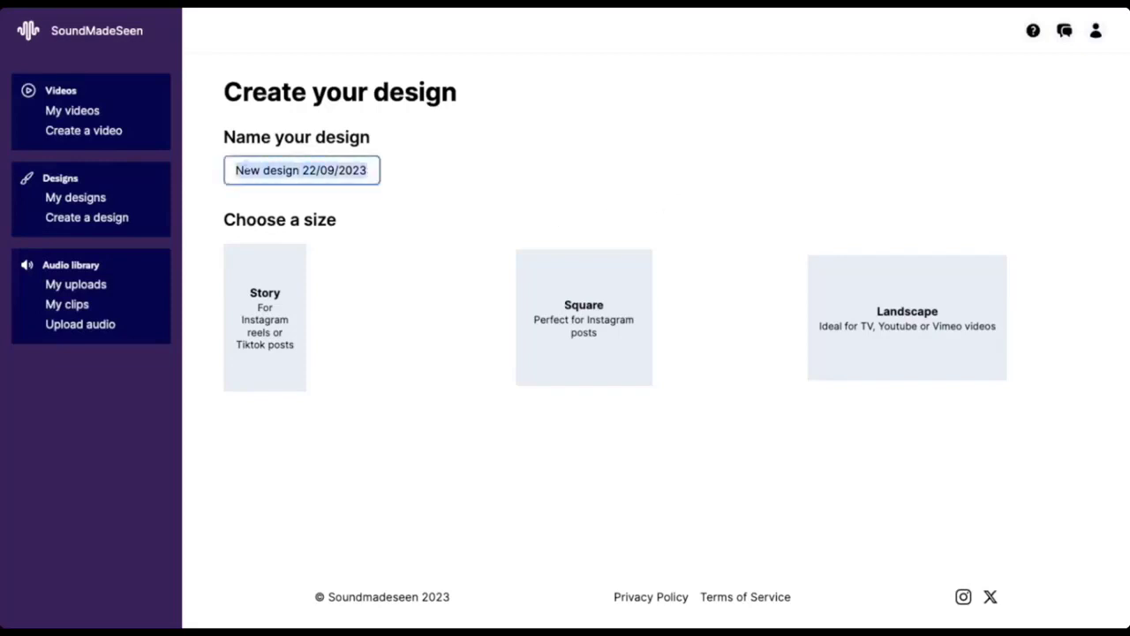
pyautogui.write('My a')
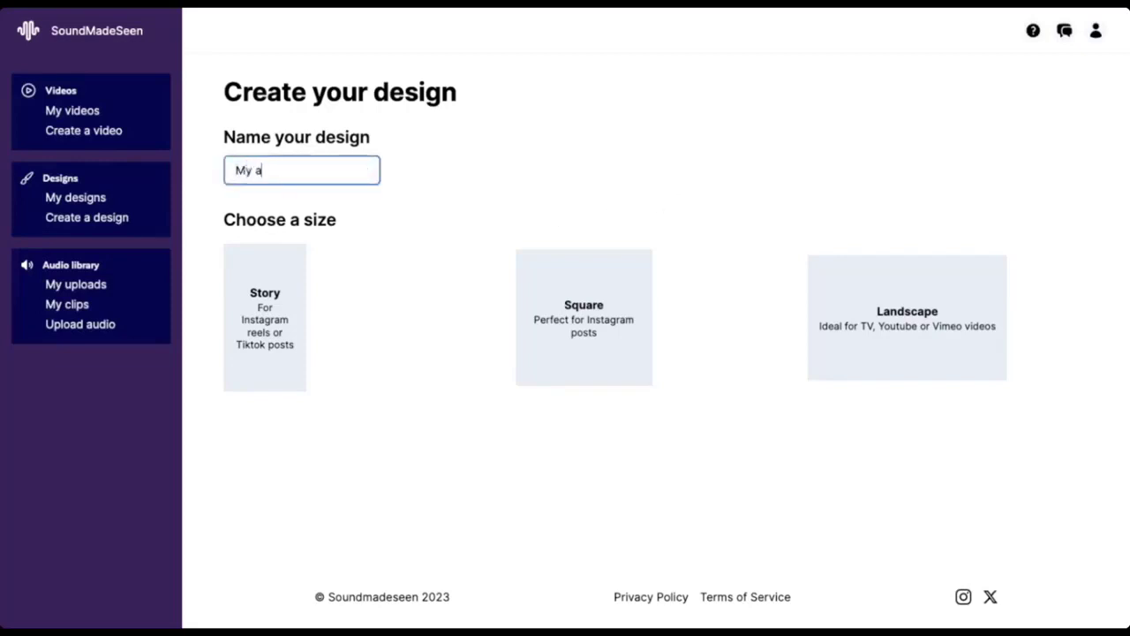
pyautogui.write('mazing design!')
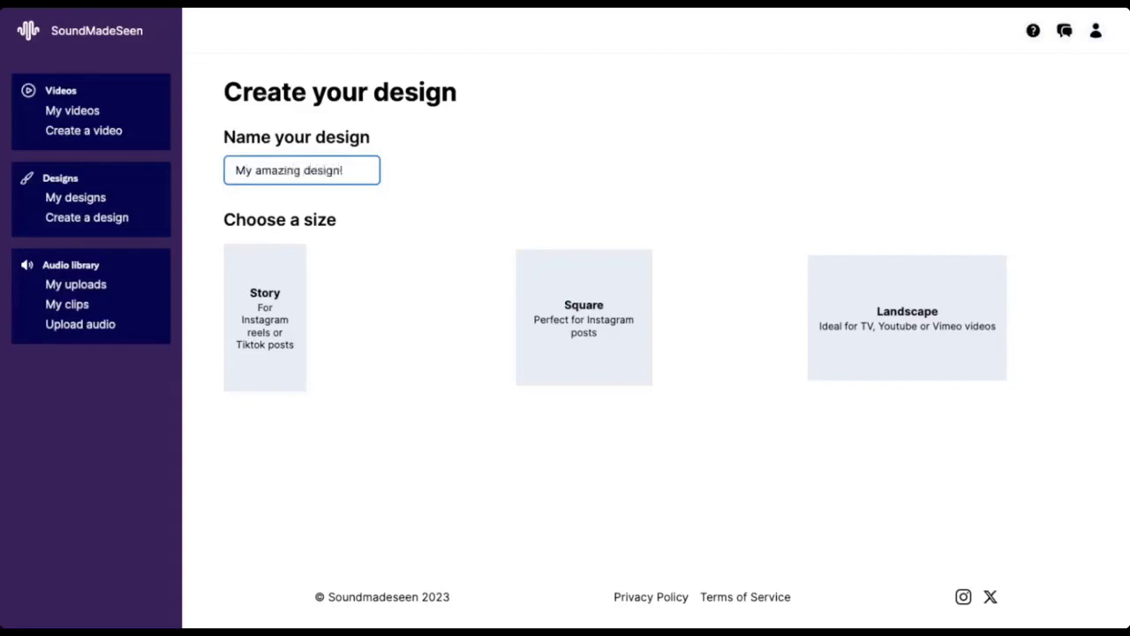
pyautogui.click(579, 309)
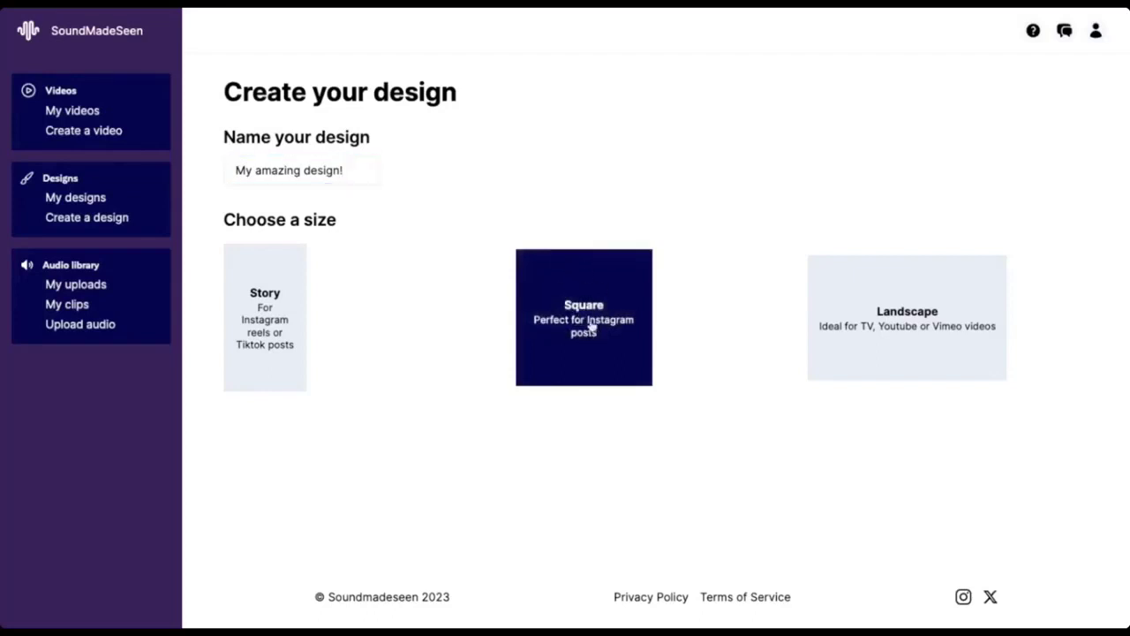
pyautogui.click(592, 327)
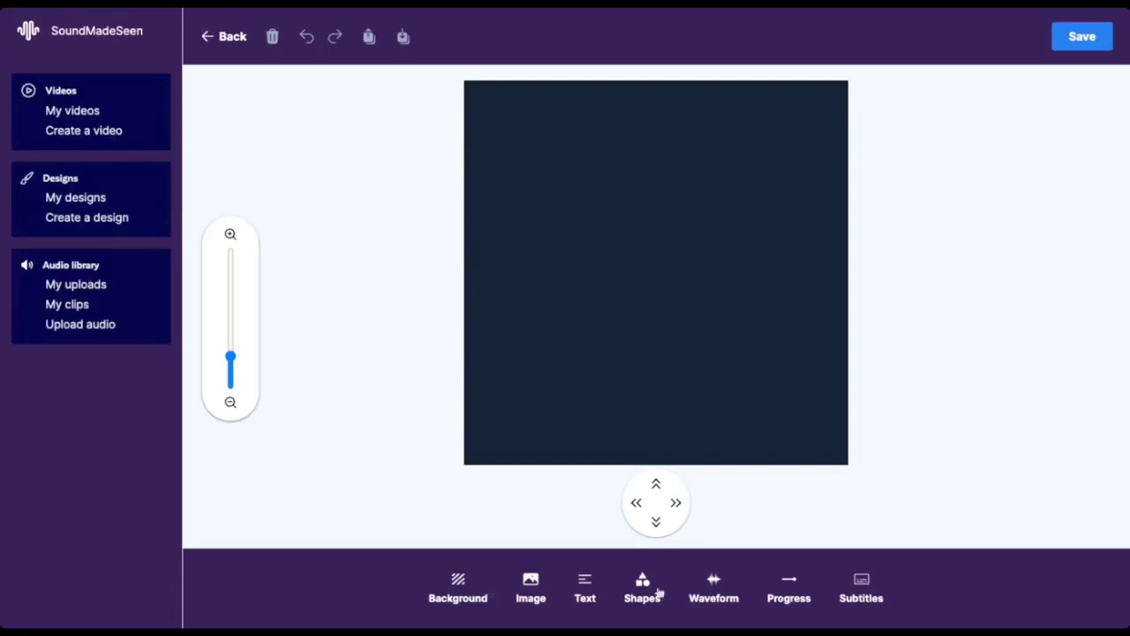
# Step: Generate an image from the prompt "Colourful origami birds flying in the sky" and insert the version with pink birds on a pale sky
pyautogui.click(530, 587)
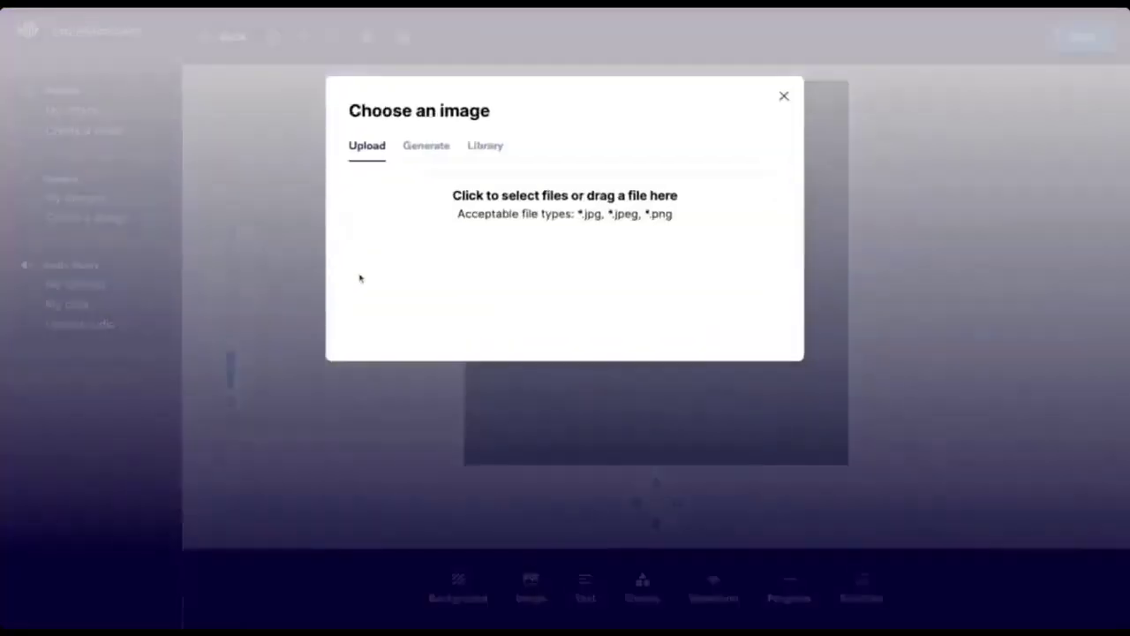
pyautogui.click(432, 148)
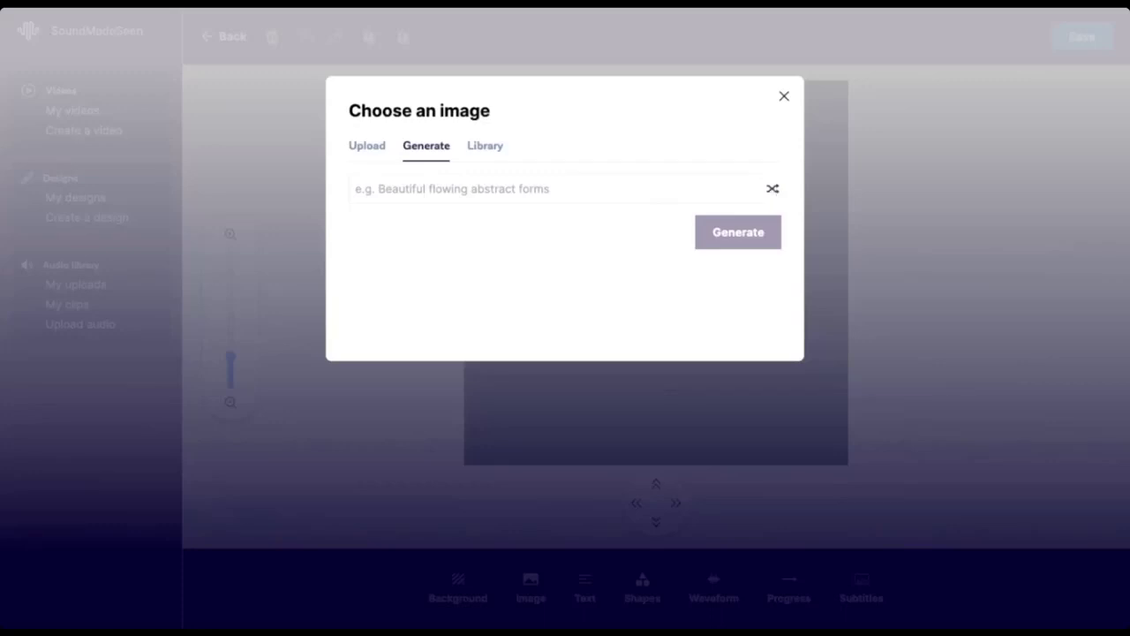
pyautogui.write('A wooden rustic interior with a roaring fire and burning candles')
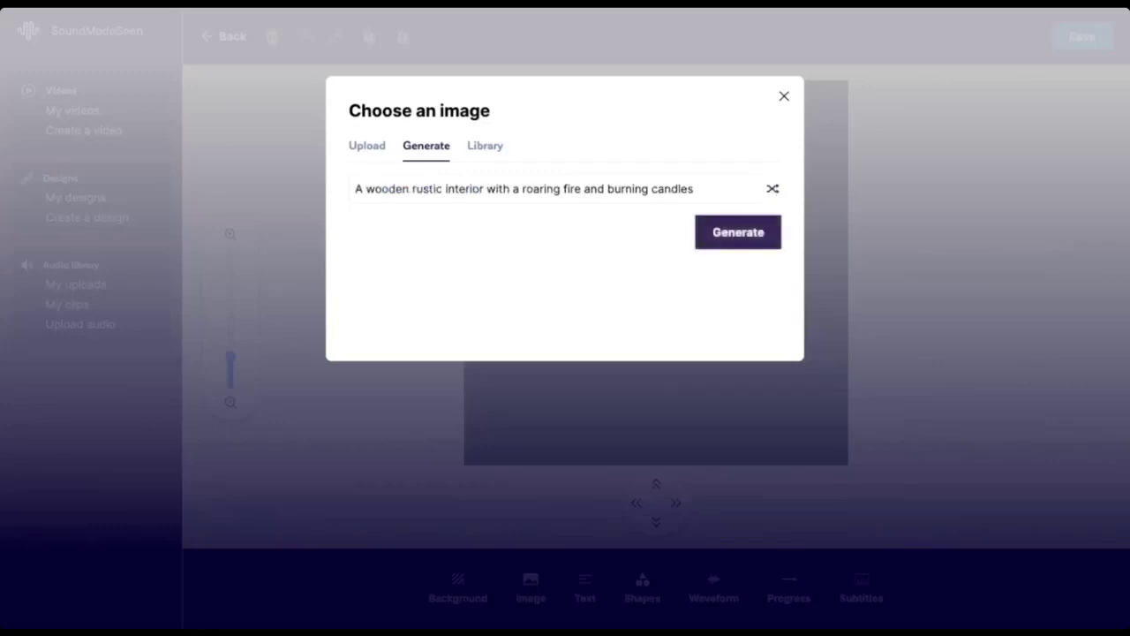
pyautogui.click(773, 189)
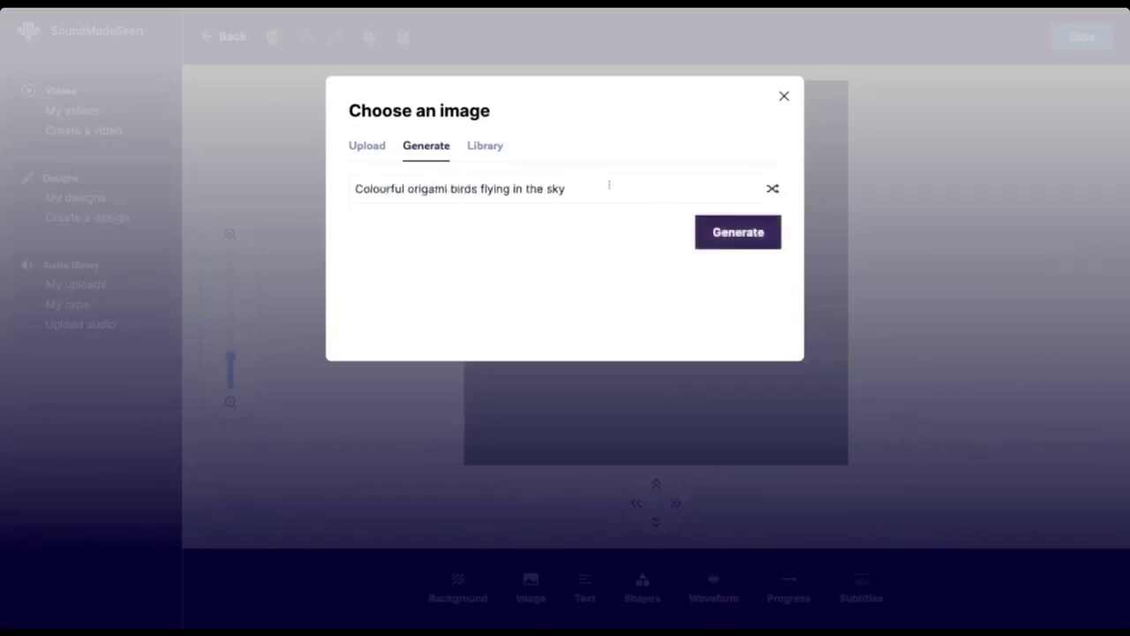
pyautogui.click(724, 234)
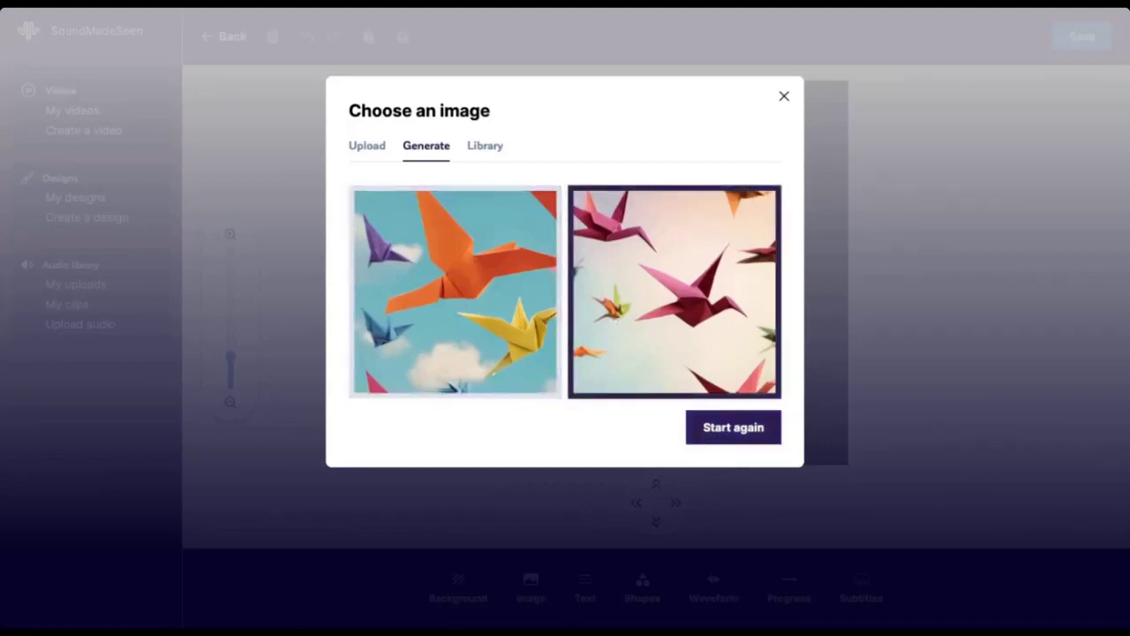
pyautogui.click(685, 304)
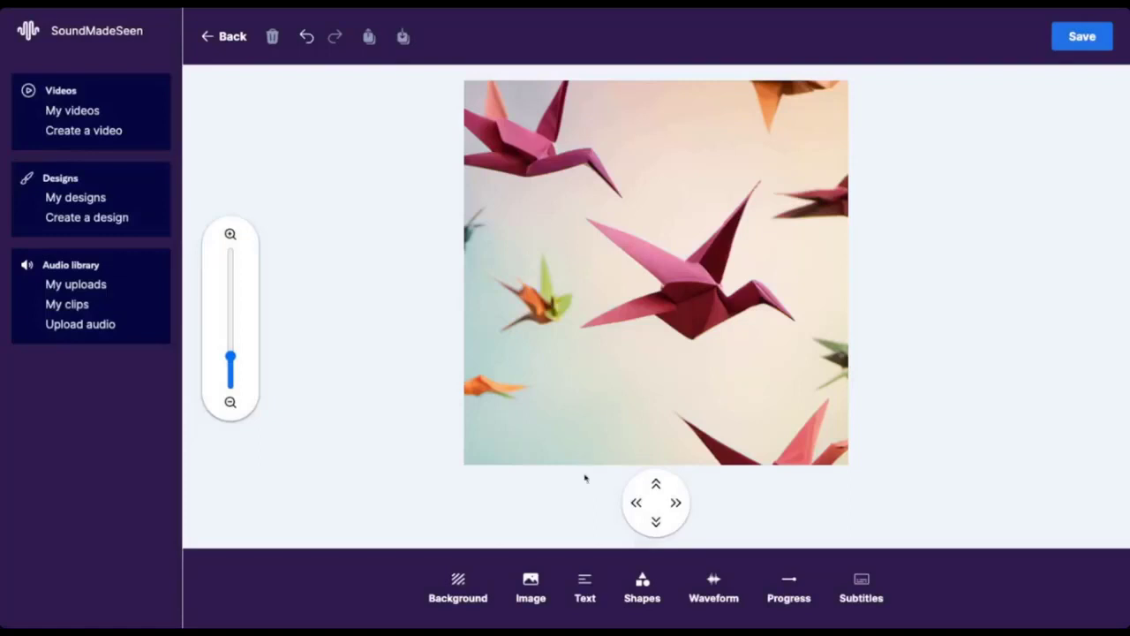
# Step: Add a text element to the design and replace its placeholder with "This is awesome!"
pyautogui.click(584, 584)
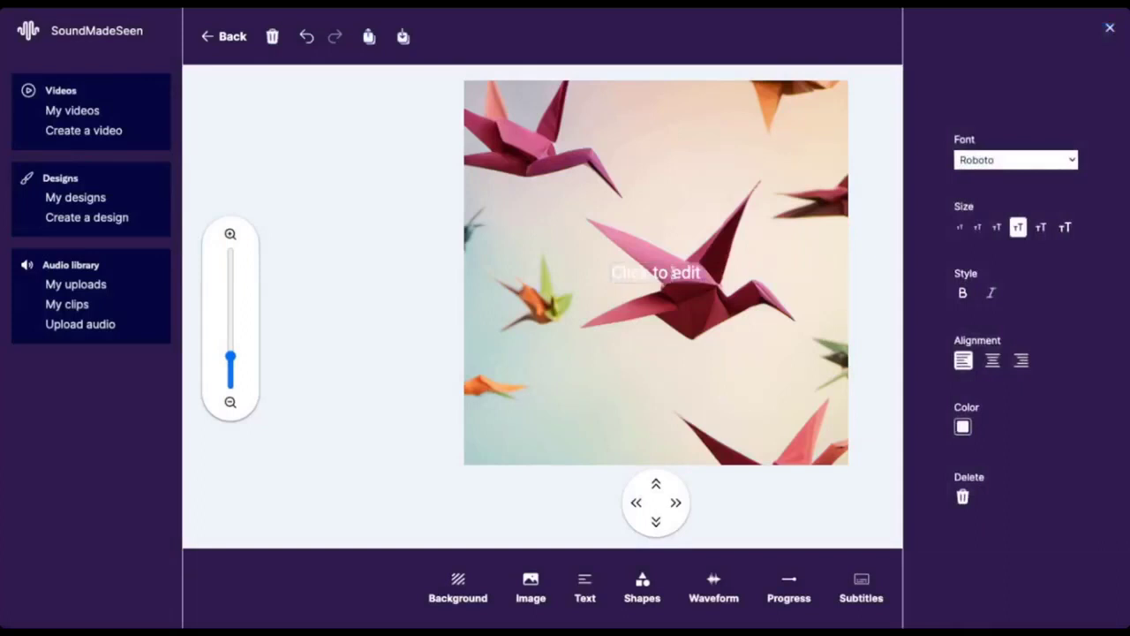
pyautogui.press('BackSpace')
pyautogui.press('BackSpace')
pyautogui.press('BackSpace')
pyautogui.press('BackSpace')
pyautogui.press('BackSpace')
pyautogui.press('BackSpace')
pyautogui.press('Delete')
pyautogui.press('Delete')
pyautogui.press('Delete')
pyautogui.press('Delete')
pyautogui.press('BackSpace')
pyautogui.write('This is aw')
pyautogui.write('eson')
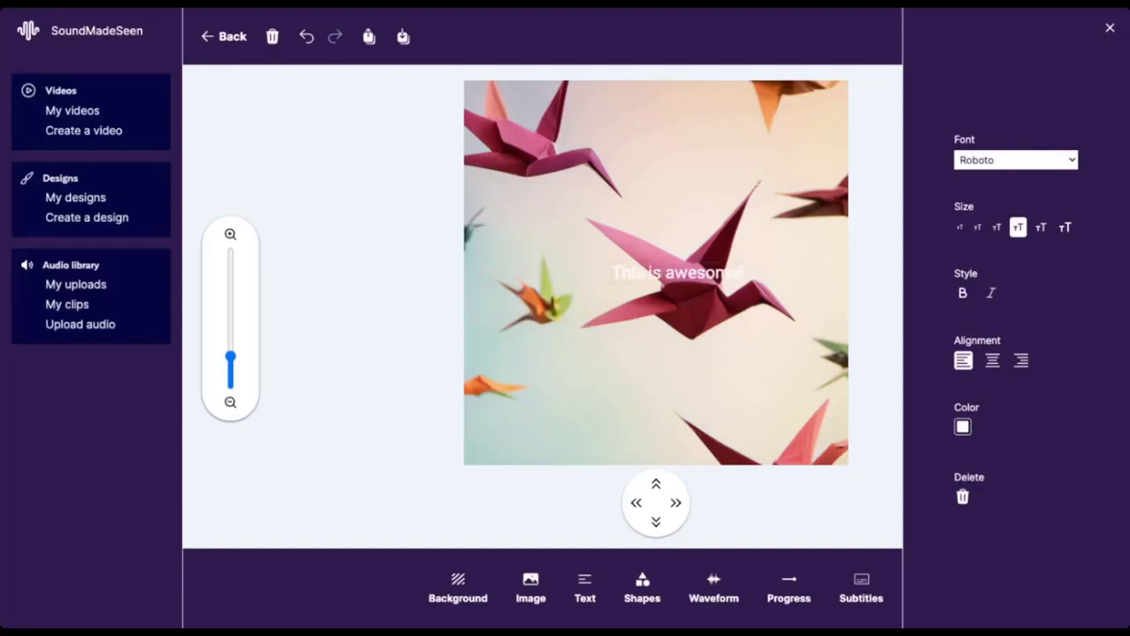
# Step: Set the text to the CapraSimo font at the second-largest size and centre it on the canvas
pyautogui.click(984, 27)
pyautogui.click(1042, 228)
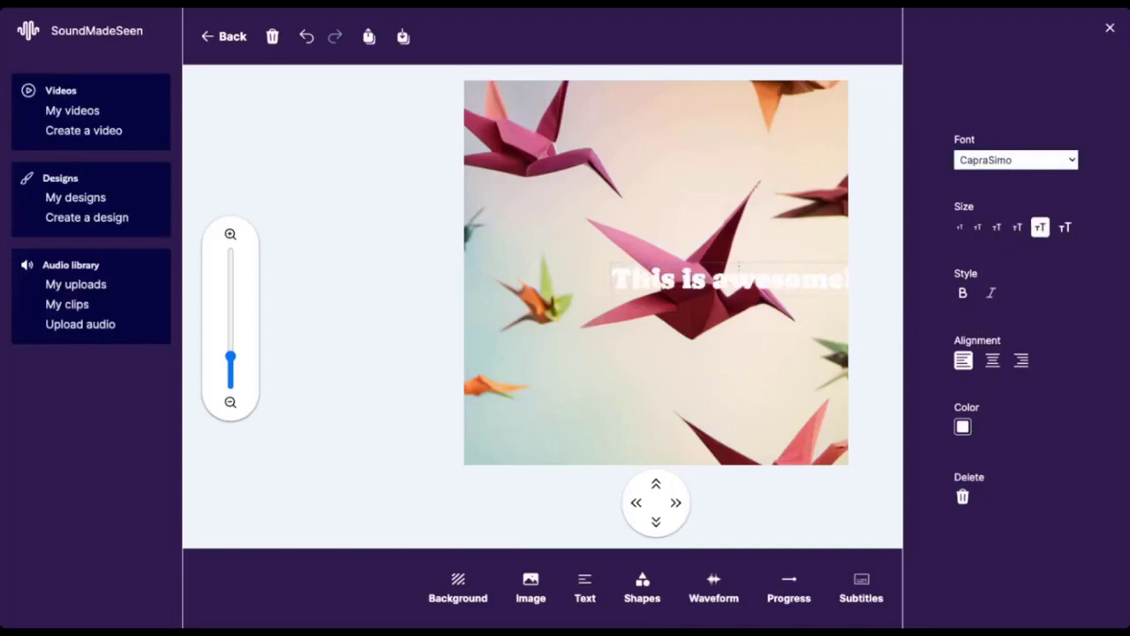
pyautogui.click(725, 353)
pyautogui.moveTo(765, 284); pyautogui.dragTo(697, 280)
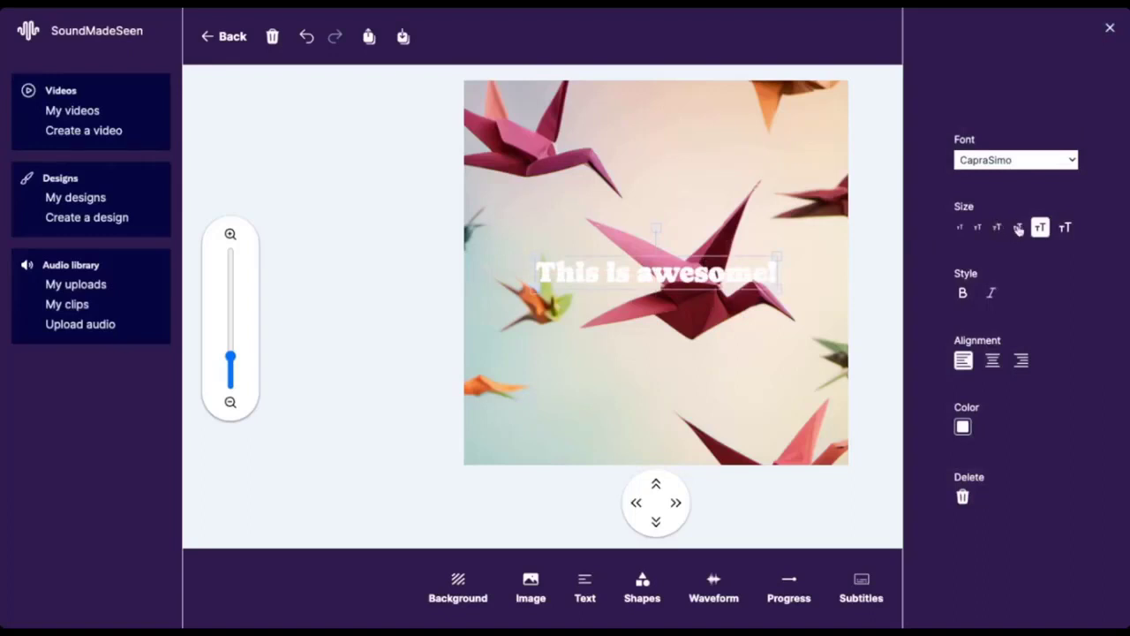
pyautogui.click(1110, 32)
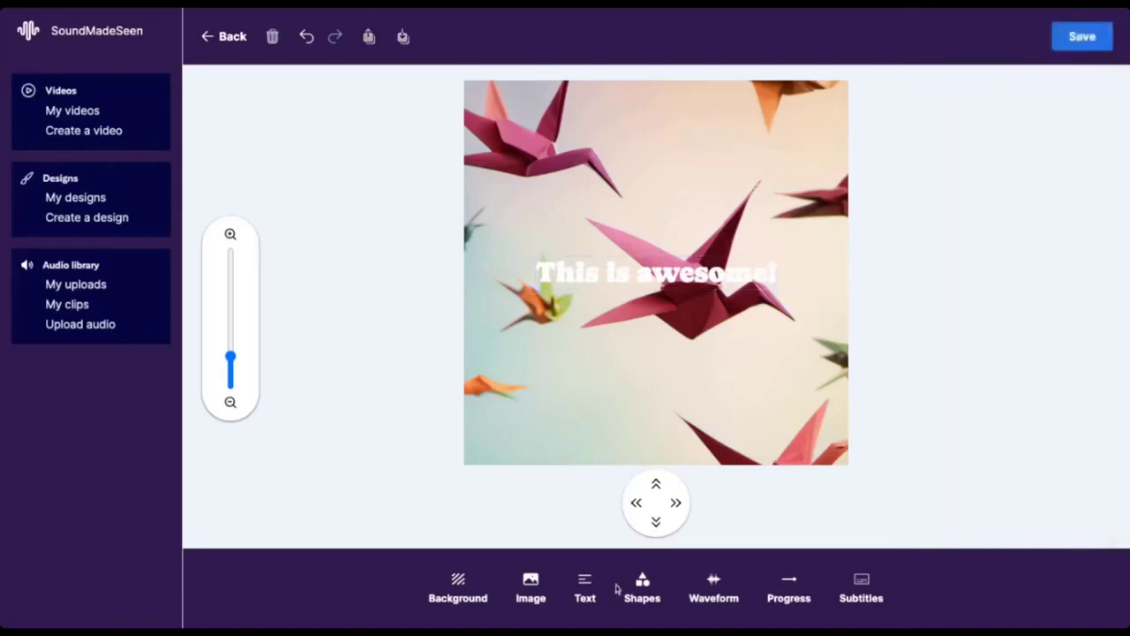
# Step: Add a square shape stretched into a wide rectangle covering the text, with a border thickness of 3
pyautogui.click(639, 585)
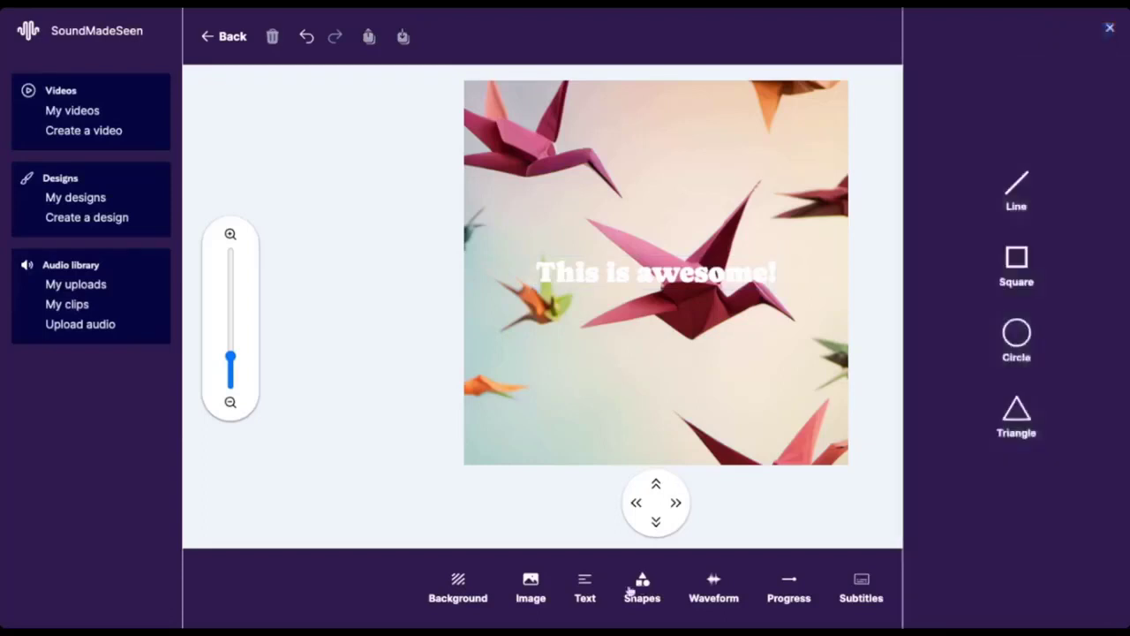
pyautogui.click(1012, 263)
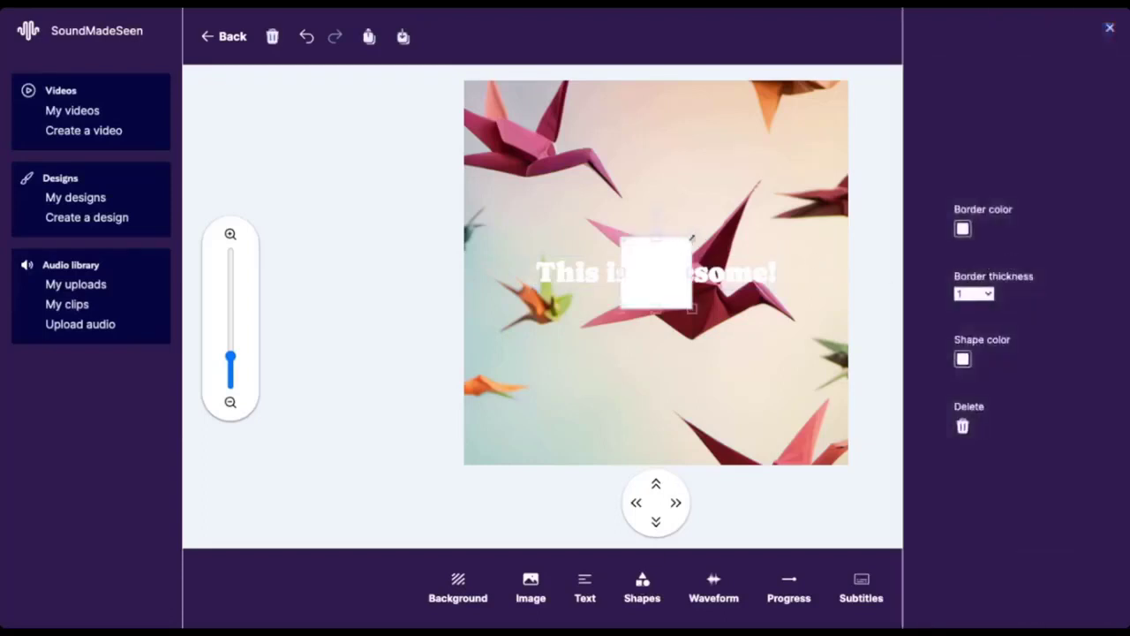
pyautogui.moveTo(693, 237); pyautogui.dragTo(733, 196)
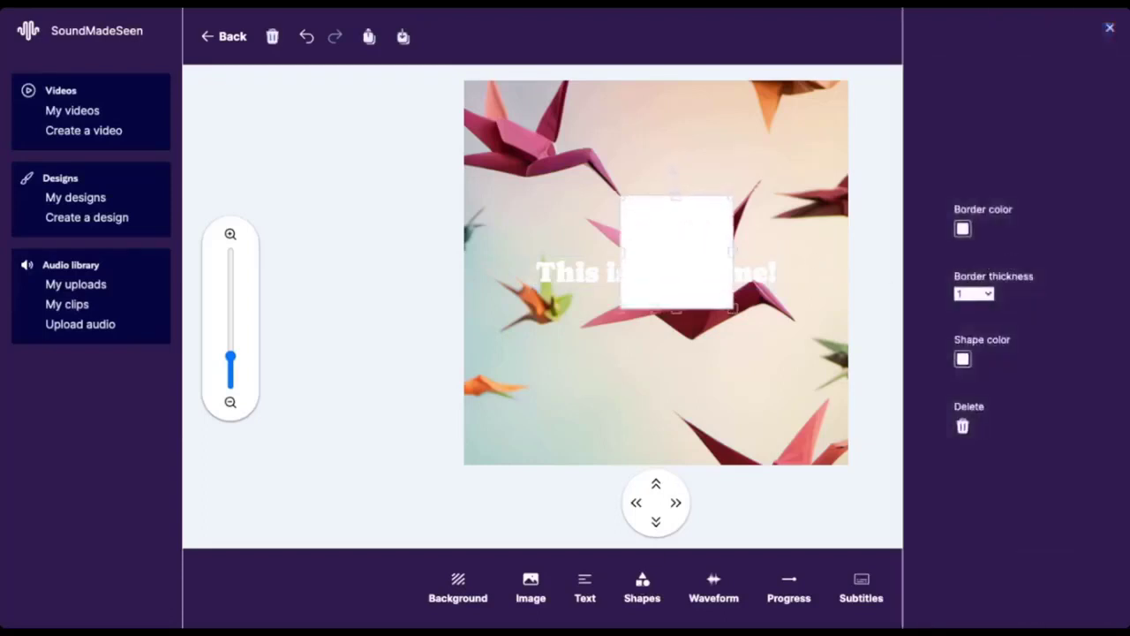
pyautogui.moveTo(620, 311); pyautogui.dragTo(537, 391)
pyautogui.moveTo(731, 296); pyautogui.dragTo(801, 296)
pyautogui.moveTo(674, 275); pyautogui.dragTo(668, 277)
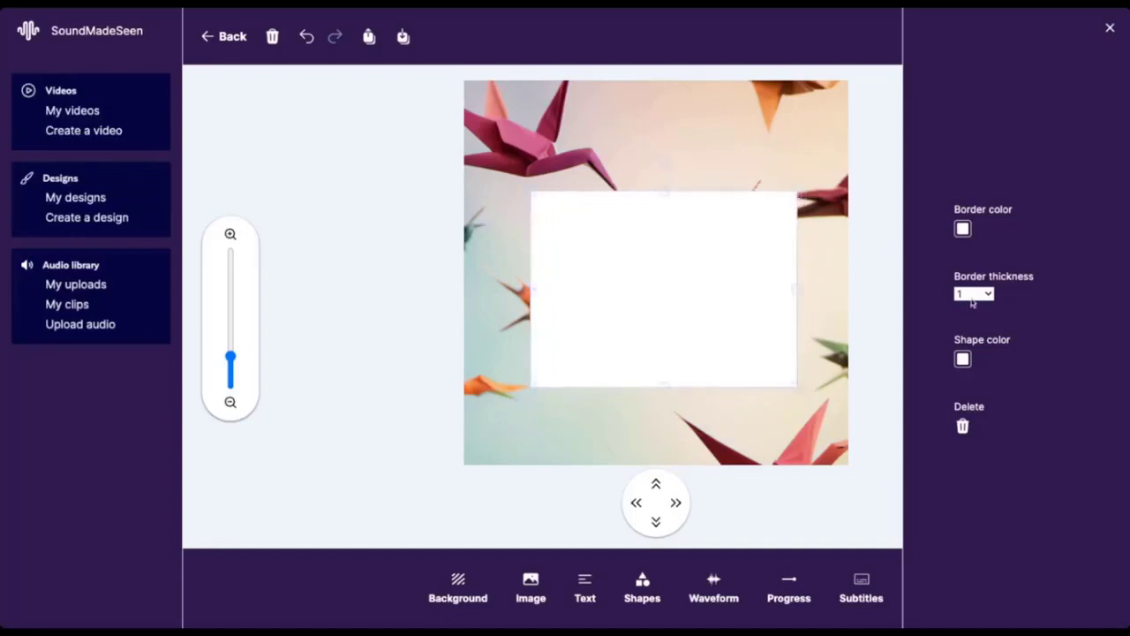
pyautogui.click(974, 328)
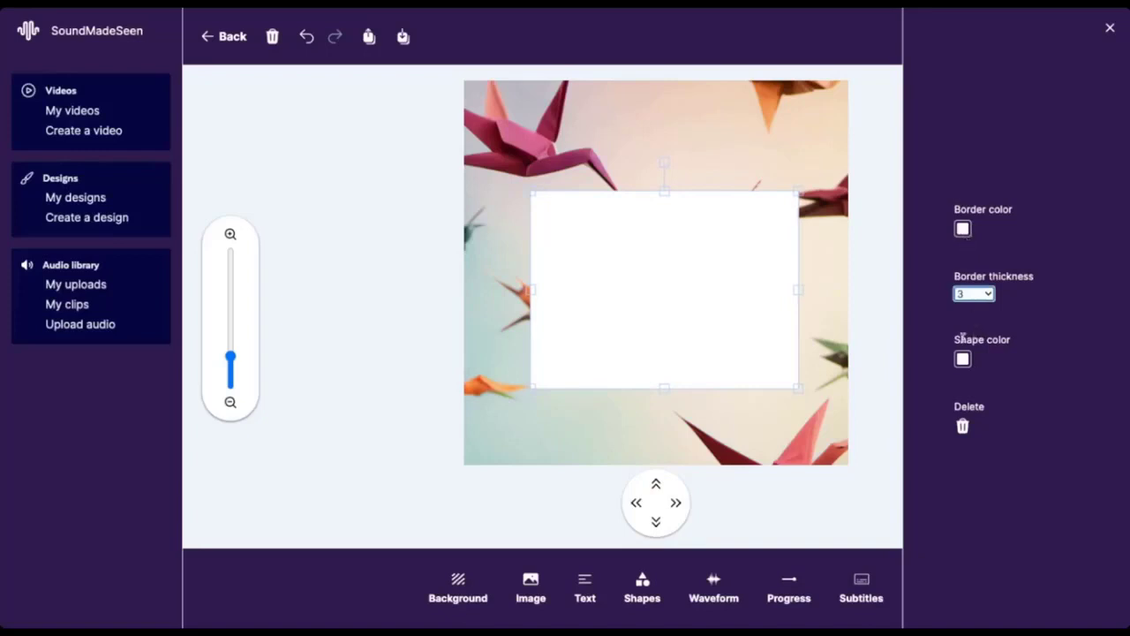
# Step: Fill the rectangle with red #FF1900 at 0.4 opacity
pyautogui.click(965, 362)
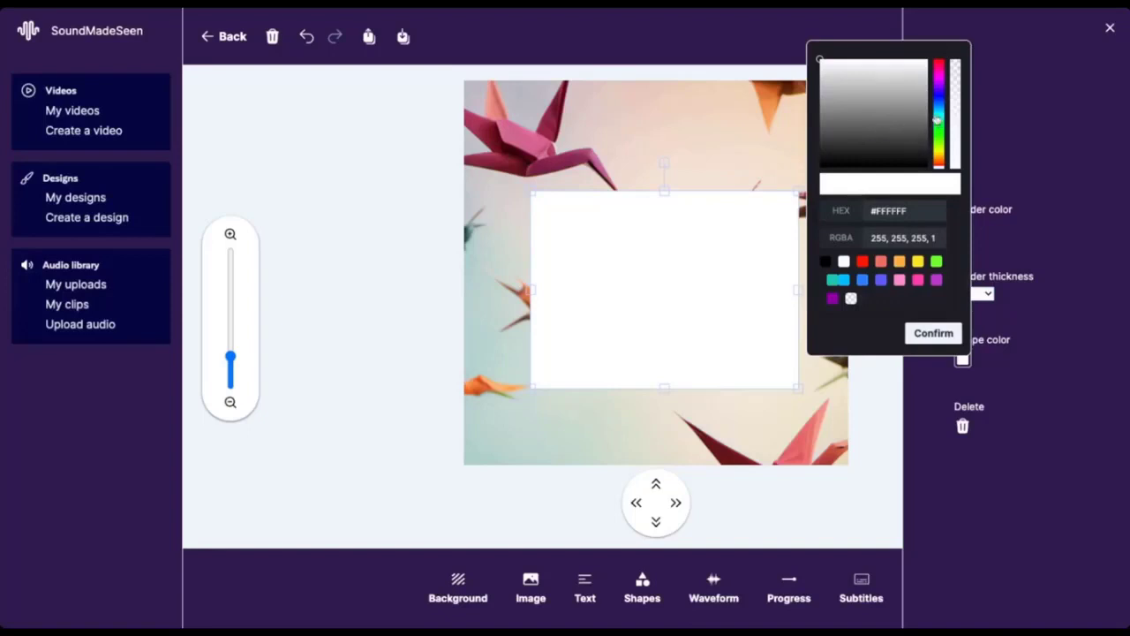
pyautogui.click(863, 263)
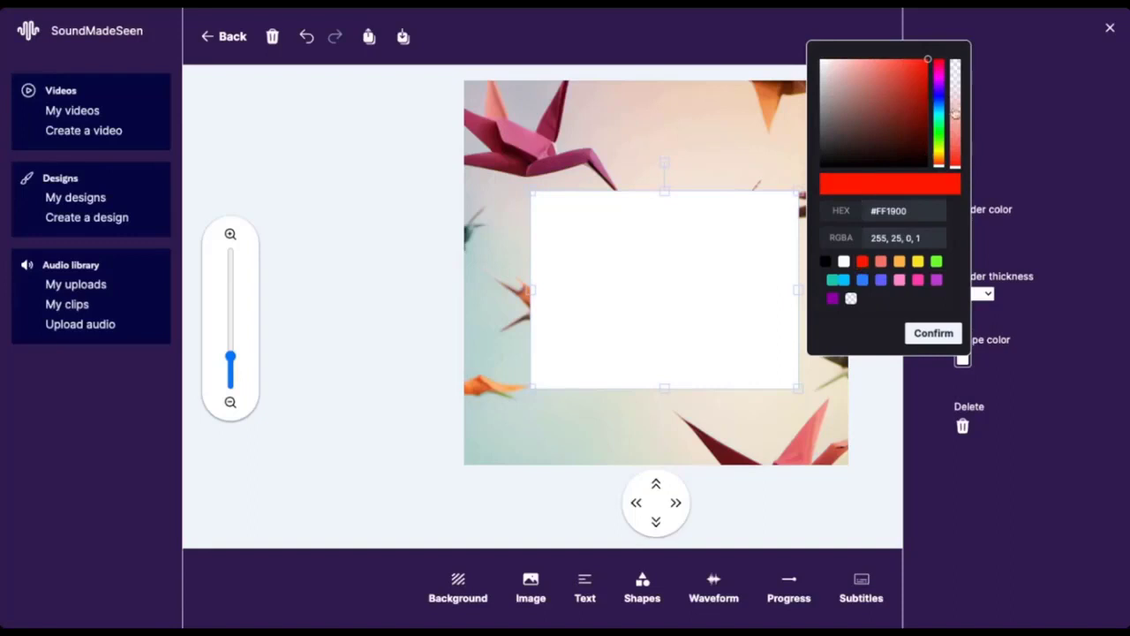
pyautogui.click(958, 108)
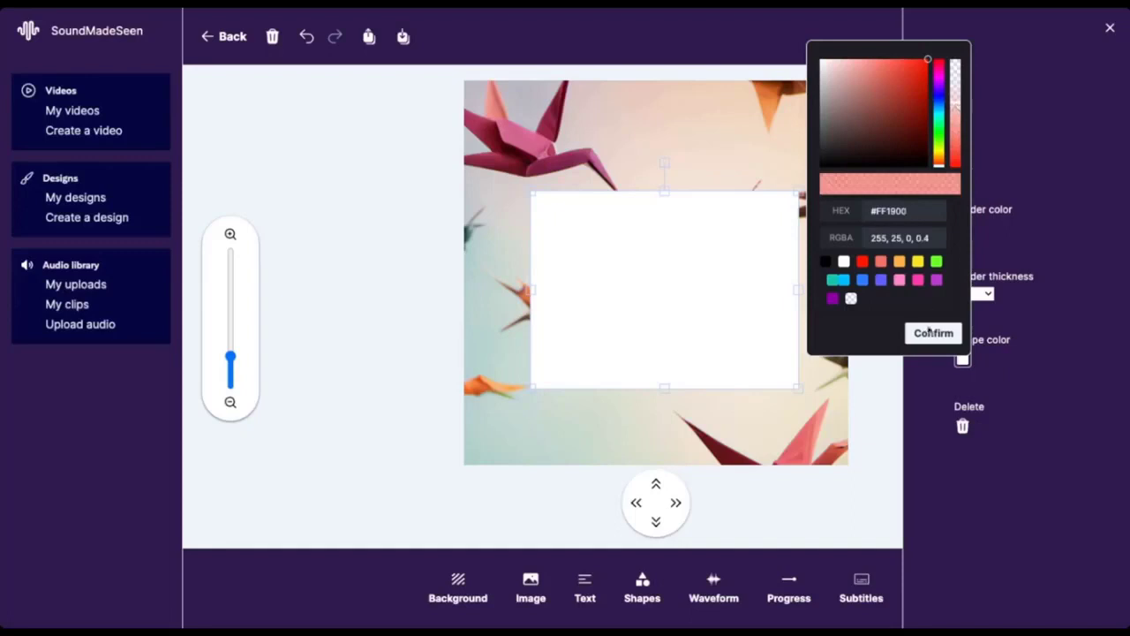
pyautogui.click(933, 334)
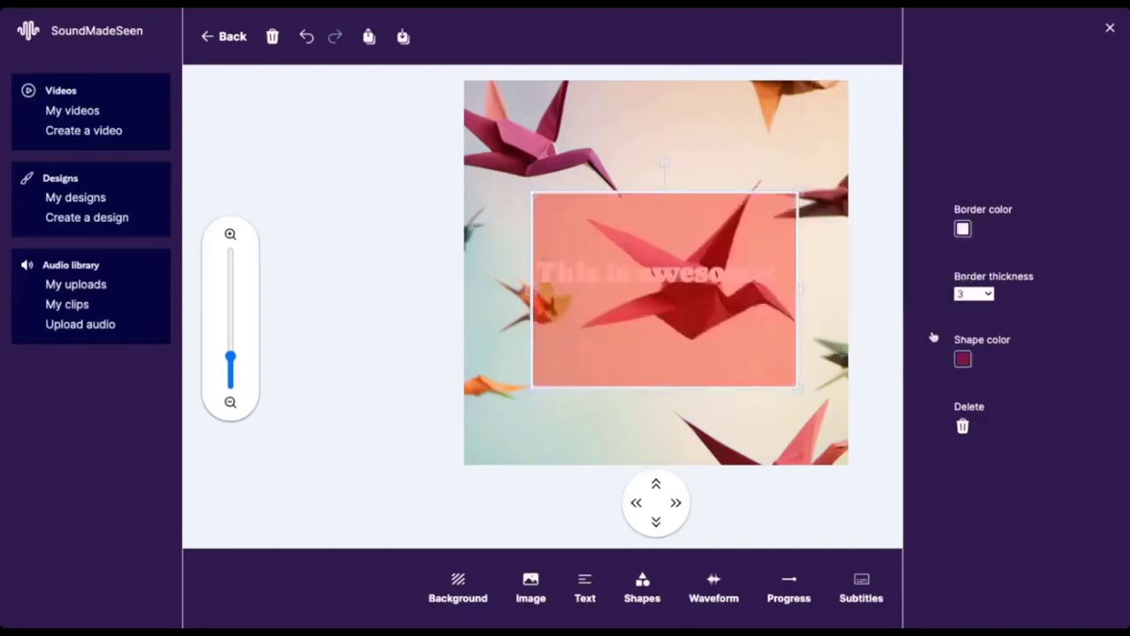
# Step: Centre the rectangle horizontally on the canvas and fill it with semi-transparent blue #2E81FF
pyautogui.moveTo(743, 336); pyautogui.dragTo(739, 336)
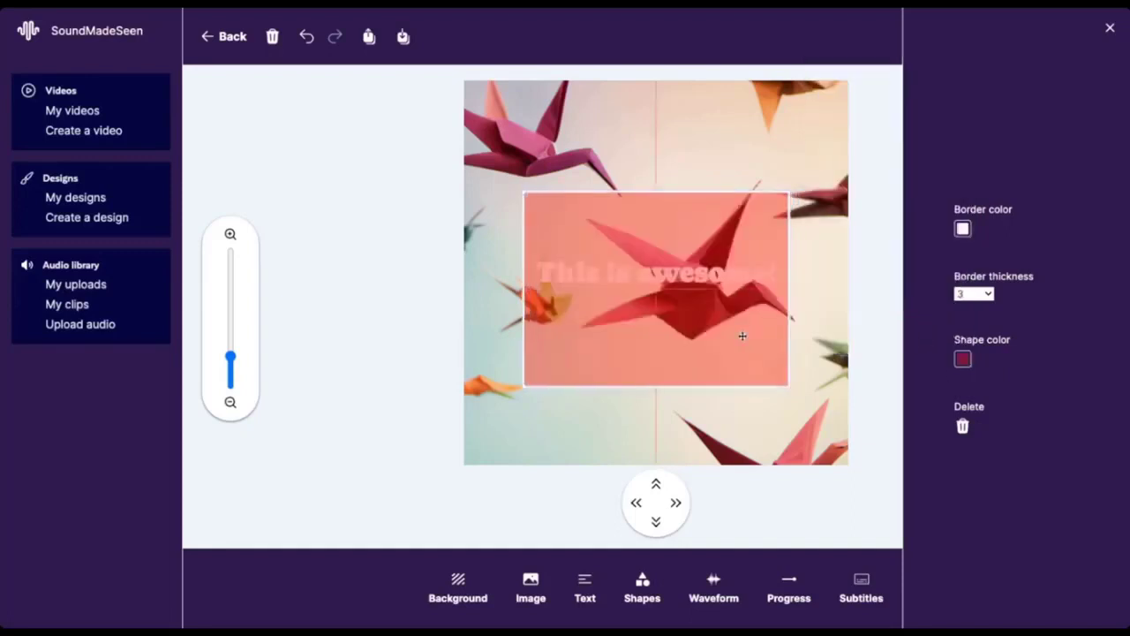
pyautogui.click(964, 360)
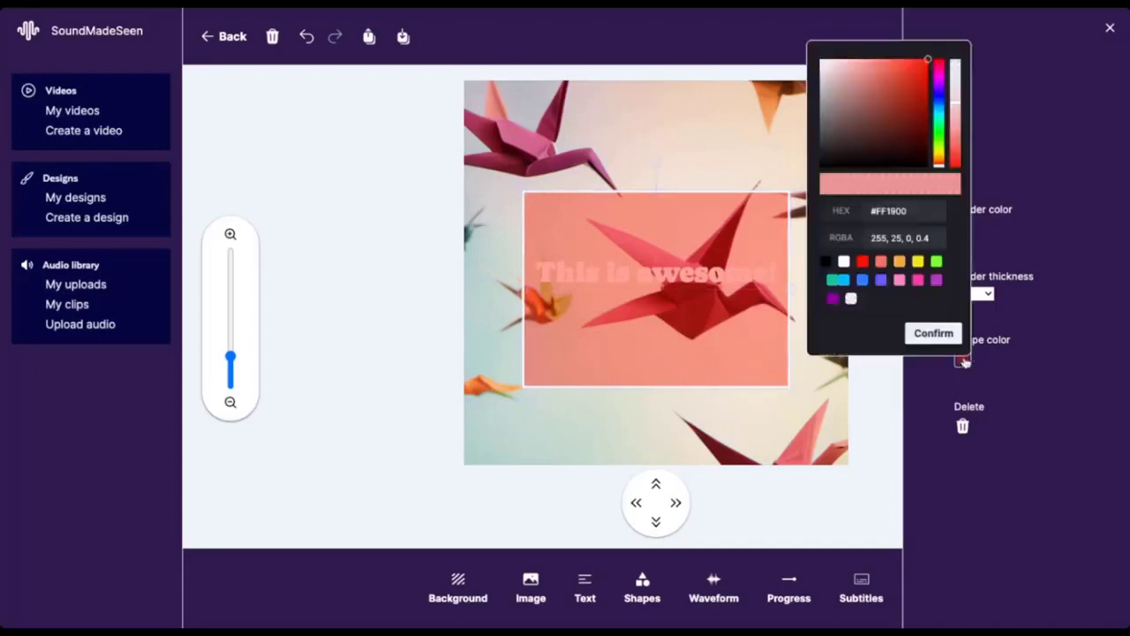
pyautogui.click(862, 281)
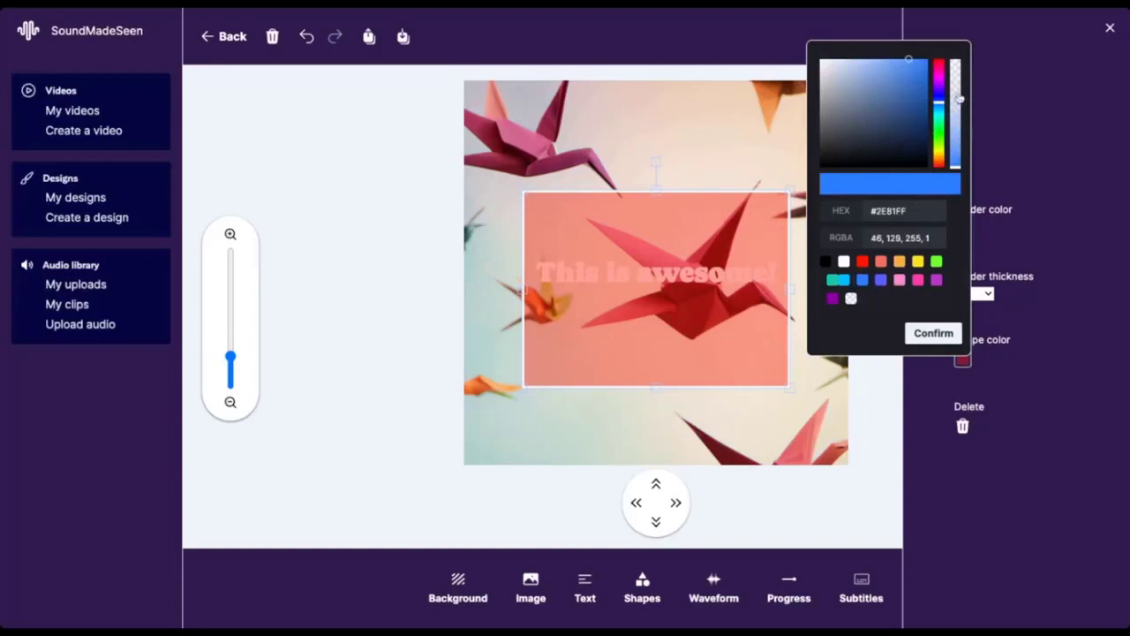
pyautogui.click(956, 97)
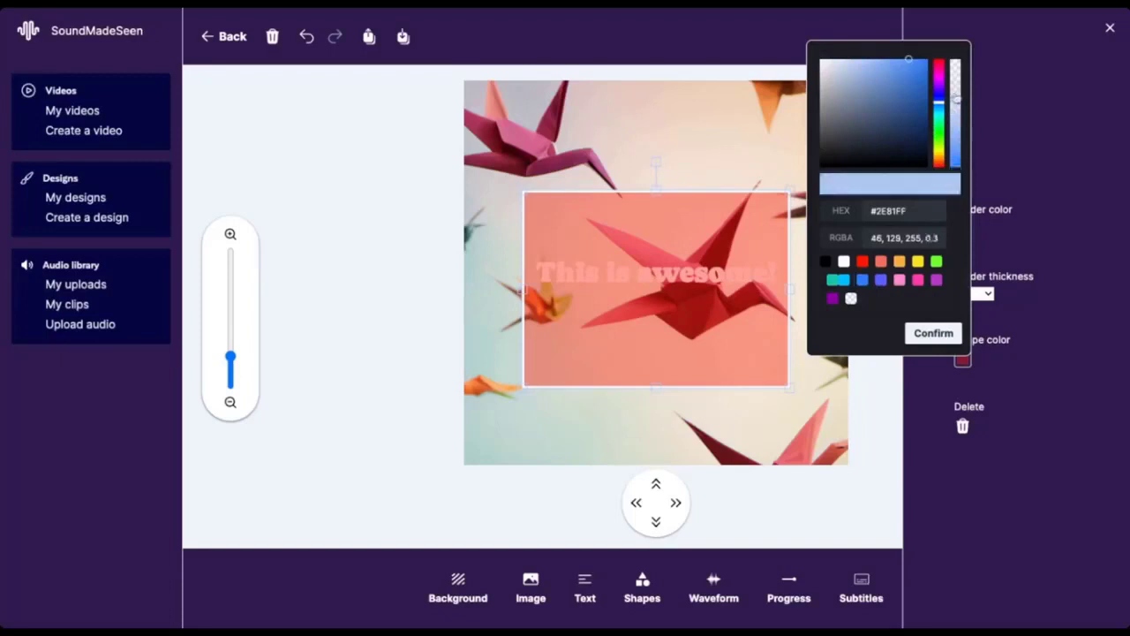
pyautogui.click(943, 336)
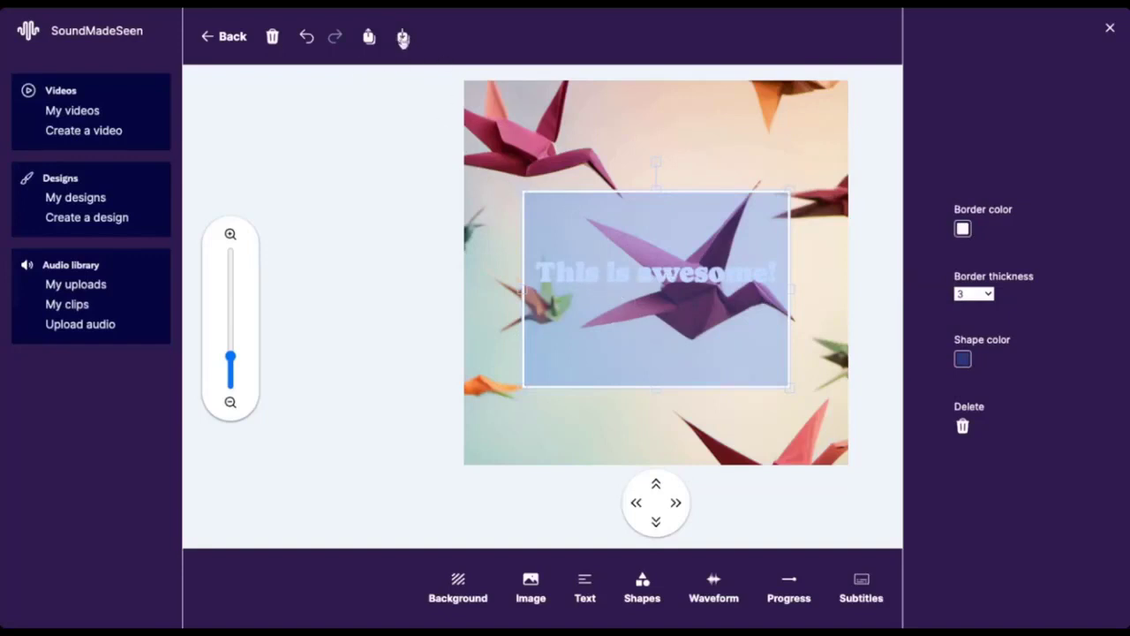
# Step: Send the rectangle behind the text and move "This is awesome!" up to the rectangle's upper part
pyautogui.click(402, 38)
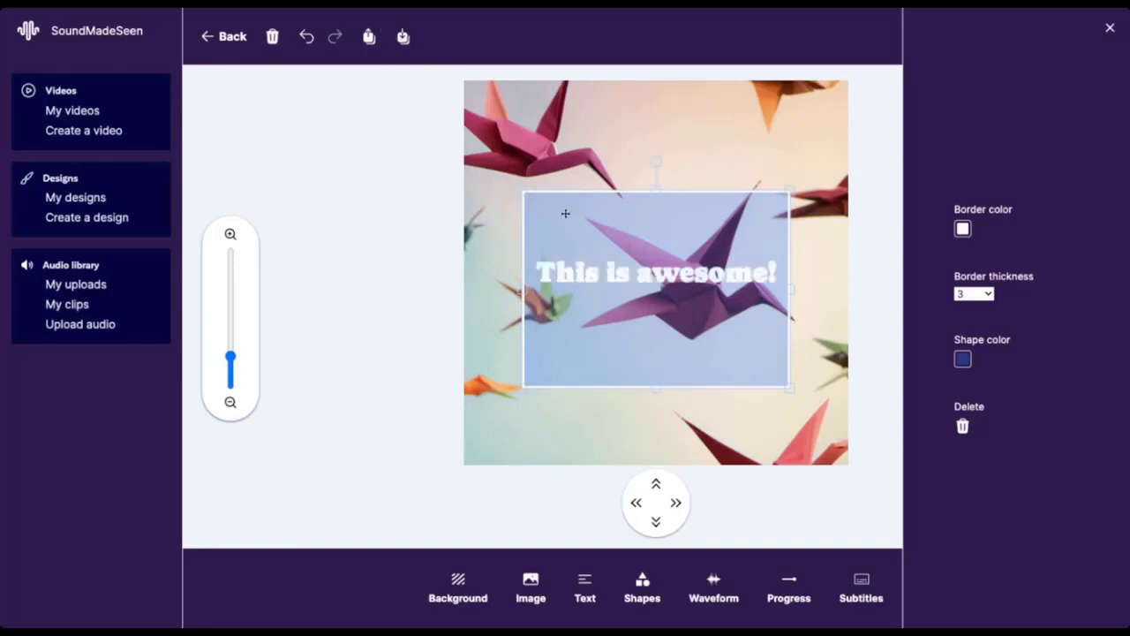
pyautogui.moveTo(662, 281); pyautogui.dragTo(661, 234)
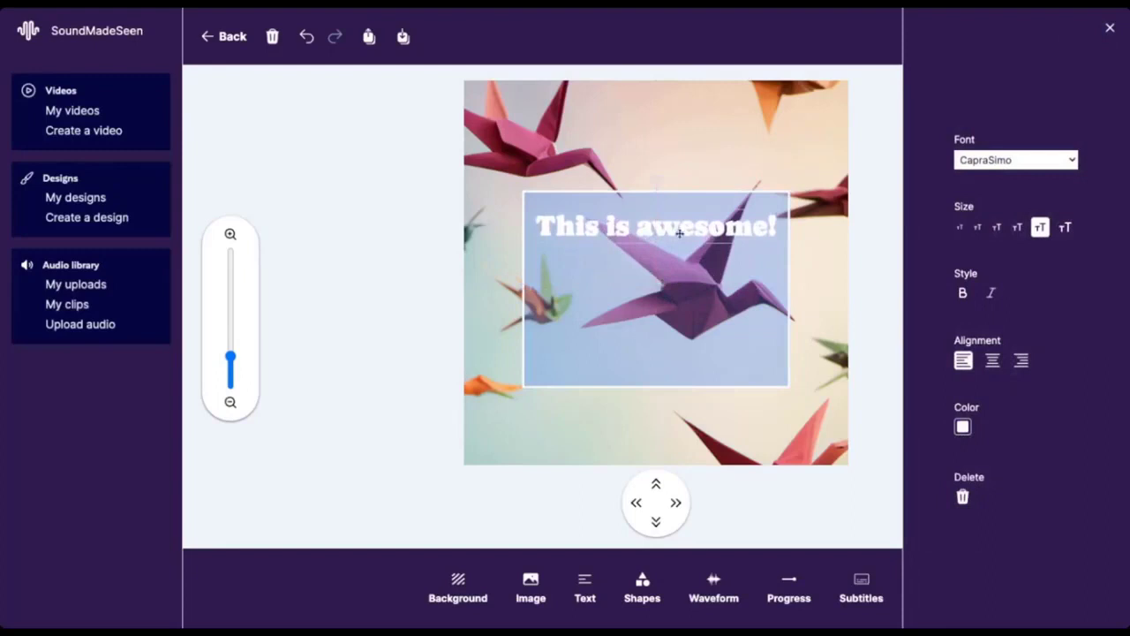
pyautogui.click(1110, 31)
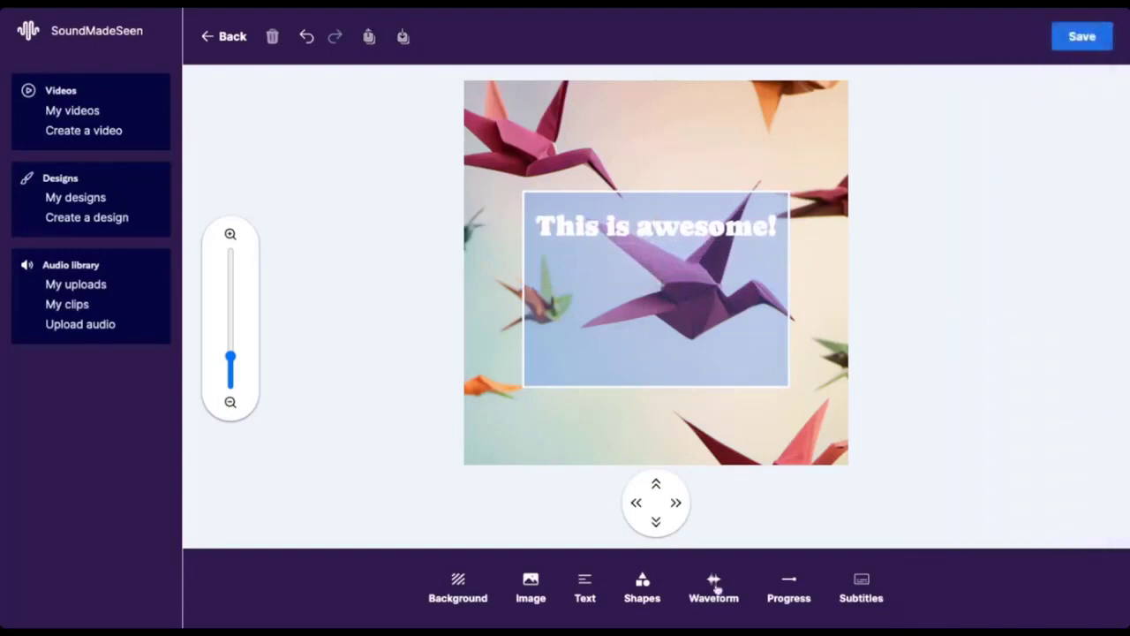
# Step: Add a straight, mirrored-bar waveform and place it in the lower part of the blue rectangle, below the text
pyautogui.click(715, 584)
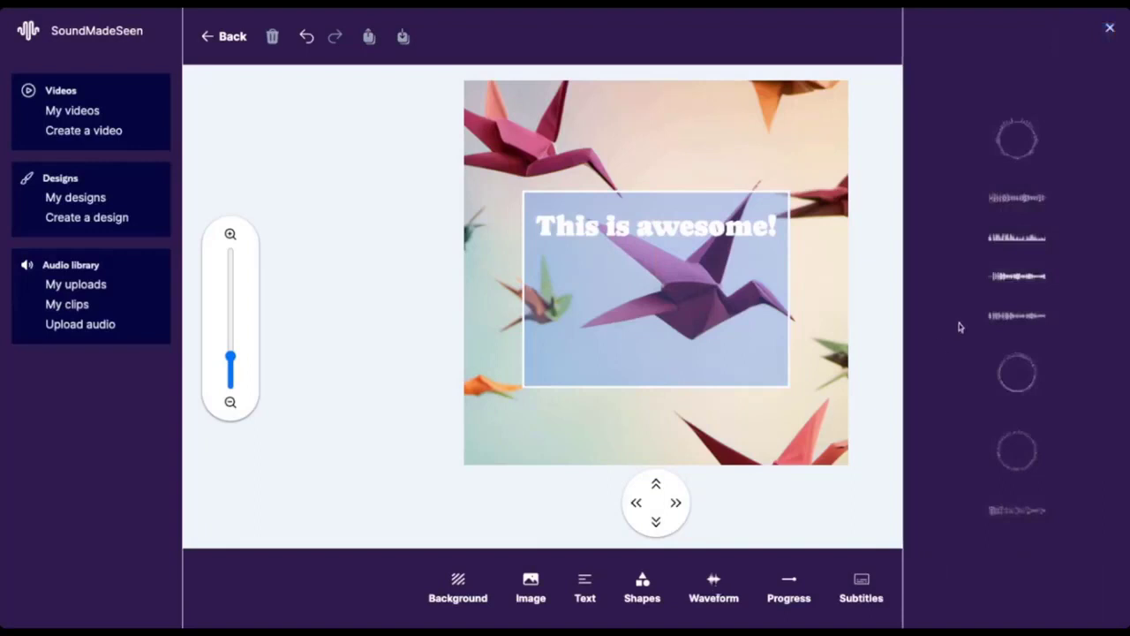
pyautogui.click(1027, 279)
pyautogui.moveTo(679, 265); pyautogui.dragTo(679, 343)
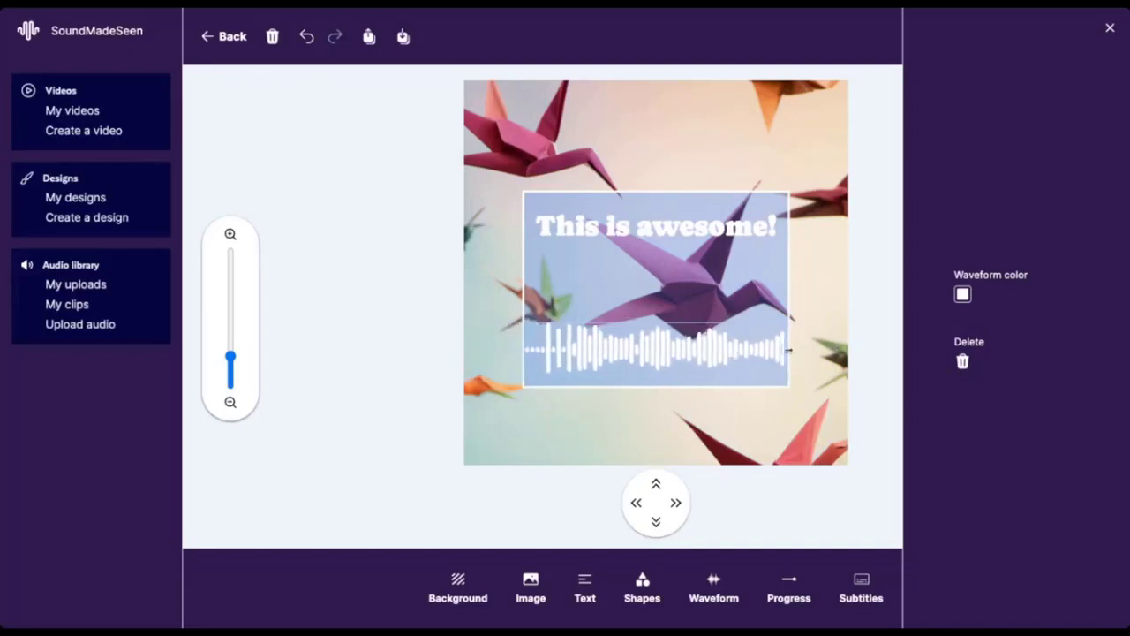
# Step: Move the waveform up to the middle of the blue rectangle and place a subtitles element centred below it
pyautogui.moveTo(648, 351); pyautogui.dragTo(649, 298)
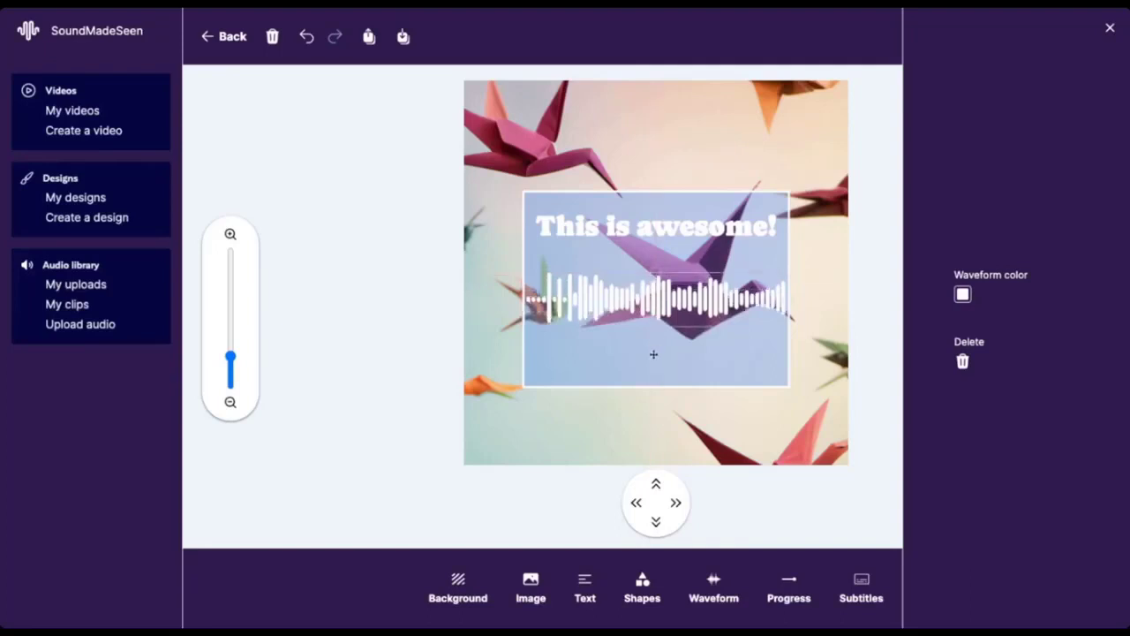
pyautogui.click(861, 585)
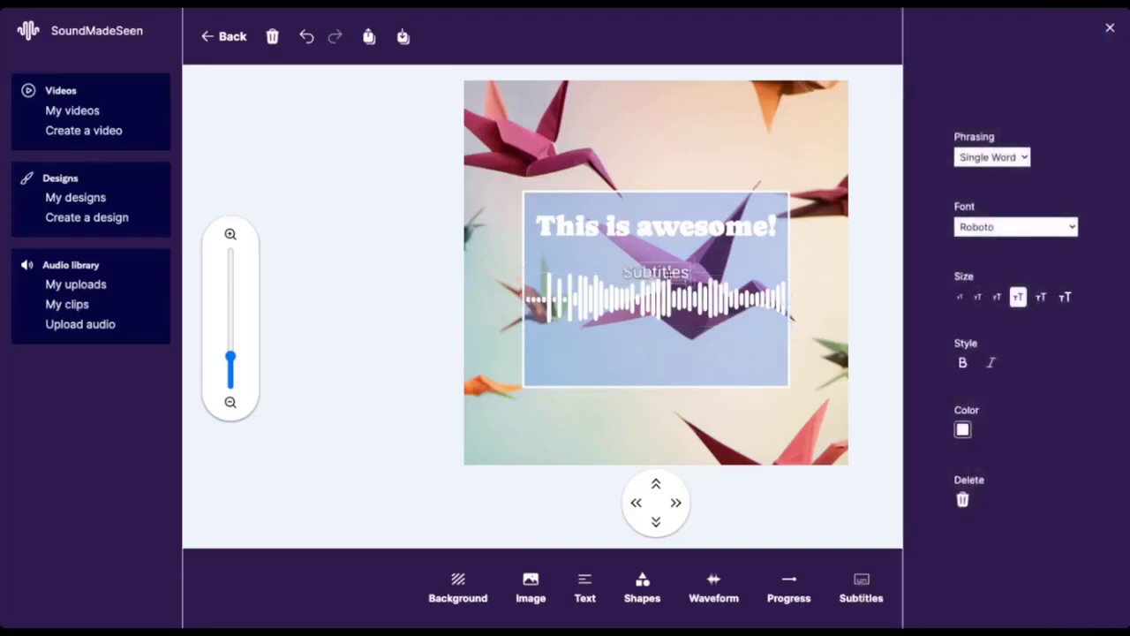
pyautogui.moveTo(669, 274); pyautogui.dragTo(668, 359)
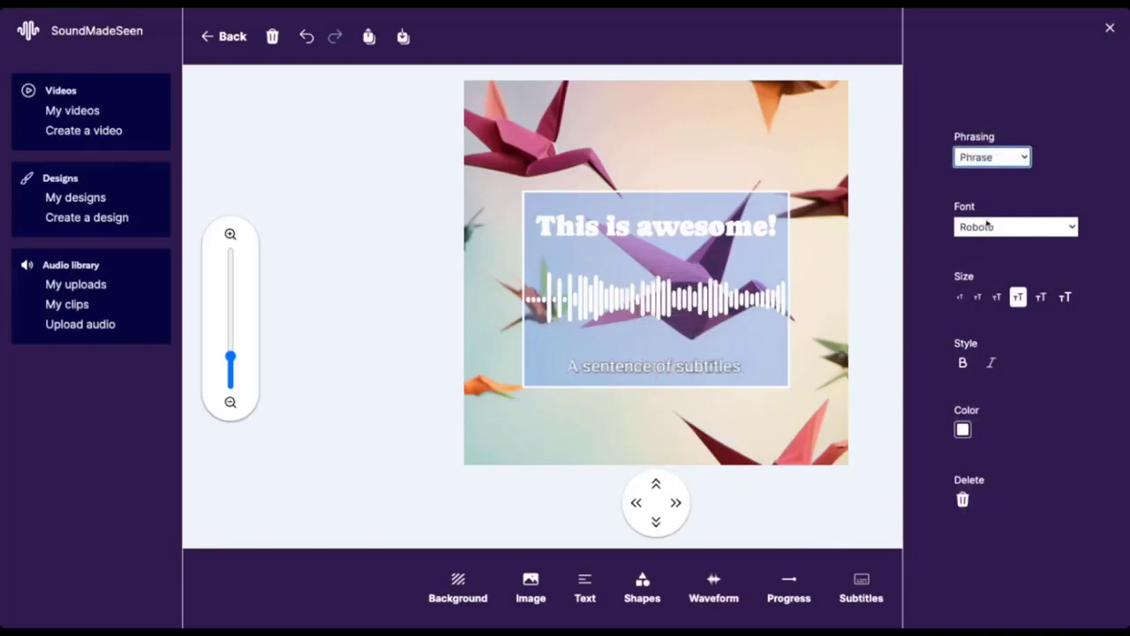
# Step: Set the subtitles to Phrase phrasing, CapraSimo font and the third-smallest size, and shift them slightly upward, keeping them centred
pyautogui.click(991, 228)
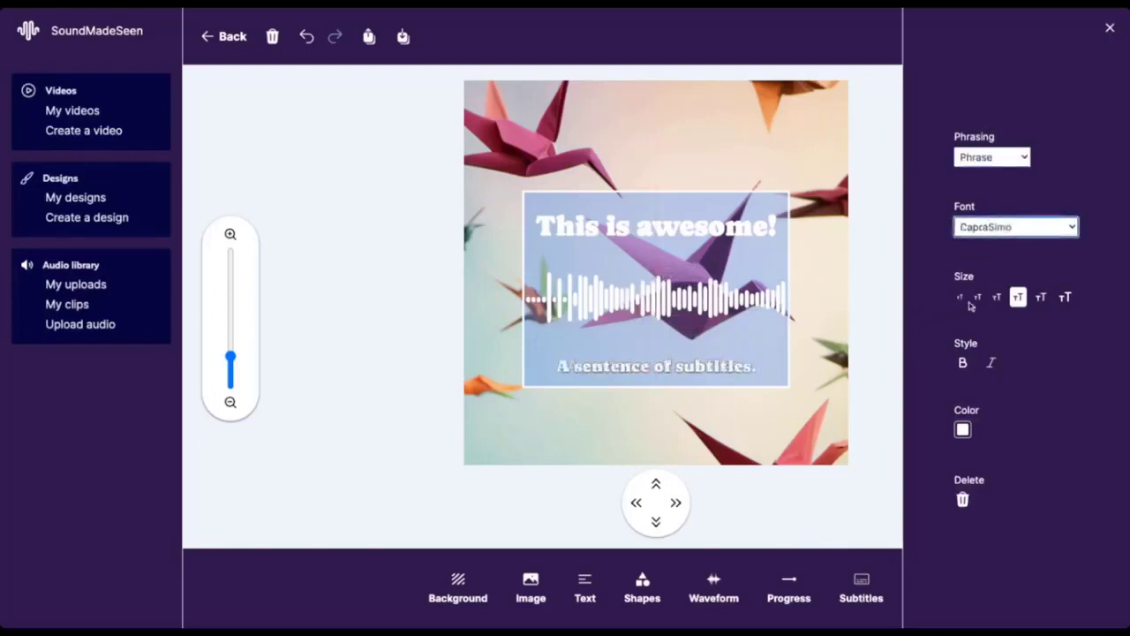
pyautogui.click(997, 298)
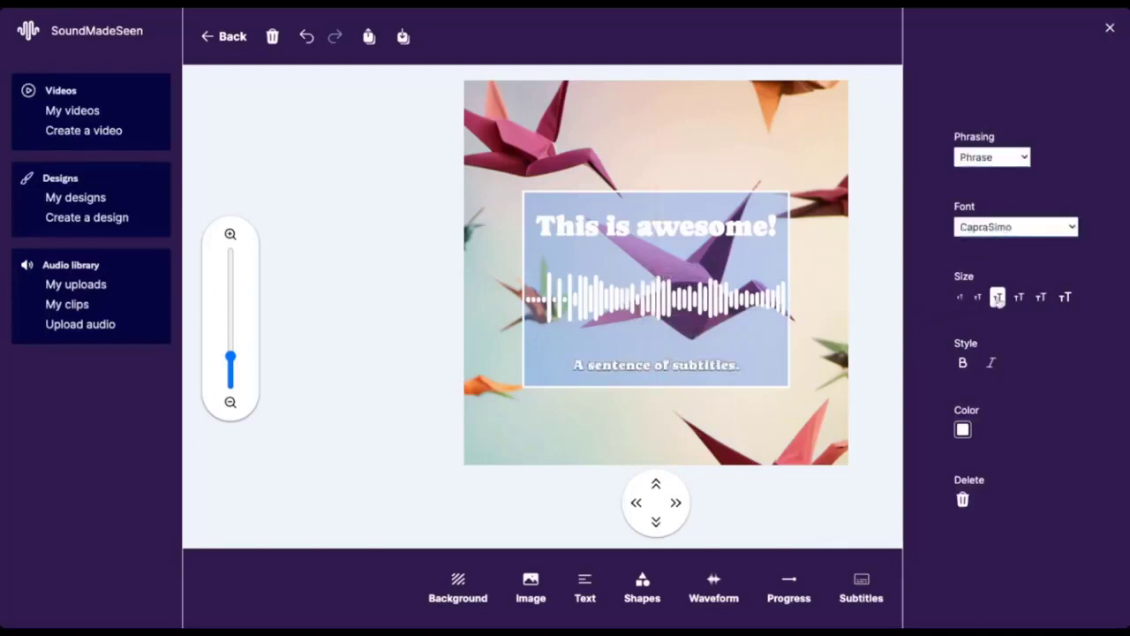
pyautogui.moveTo(654, 368); pyautogui.dragTo(691, 358)
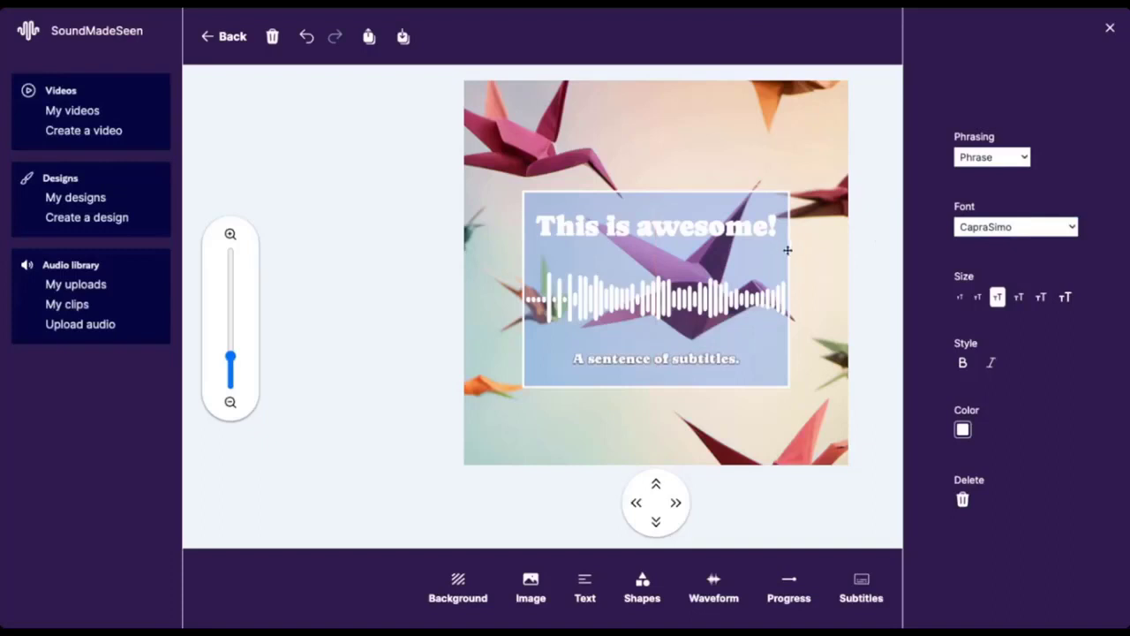
# Step: Close the subtitle settings and save the finished design
pyautogui.click(1111, 31)
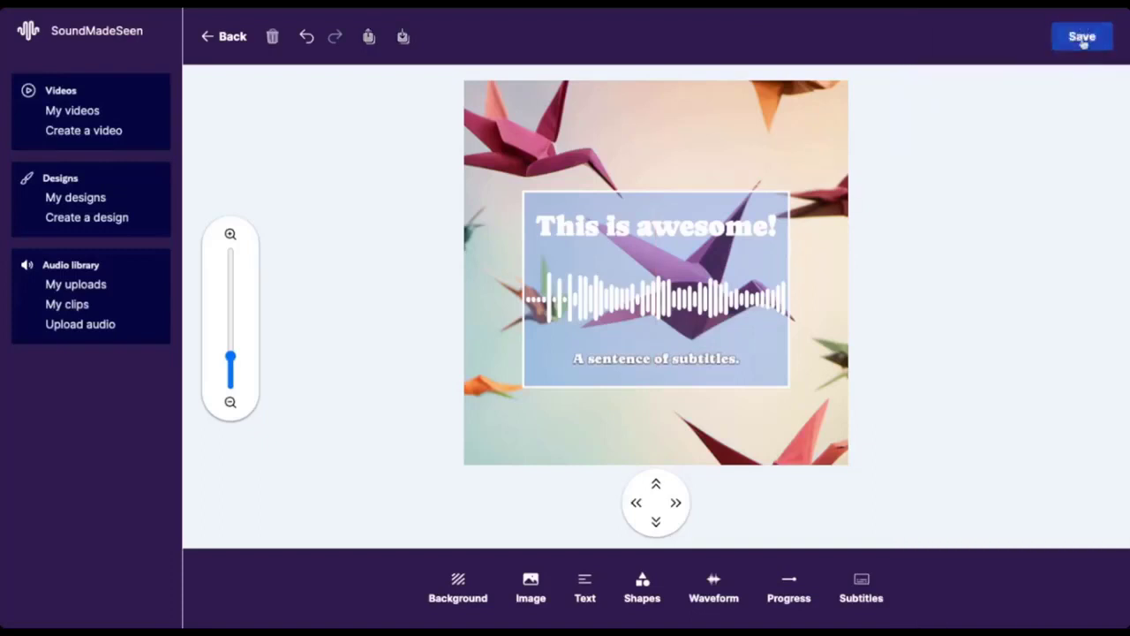
pyautogui.click(1082, 39)
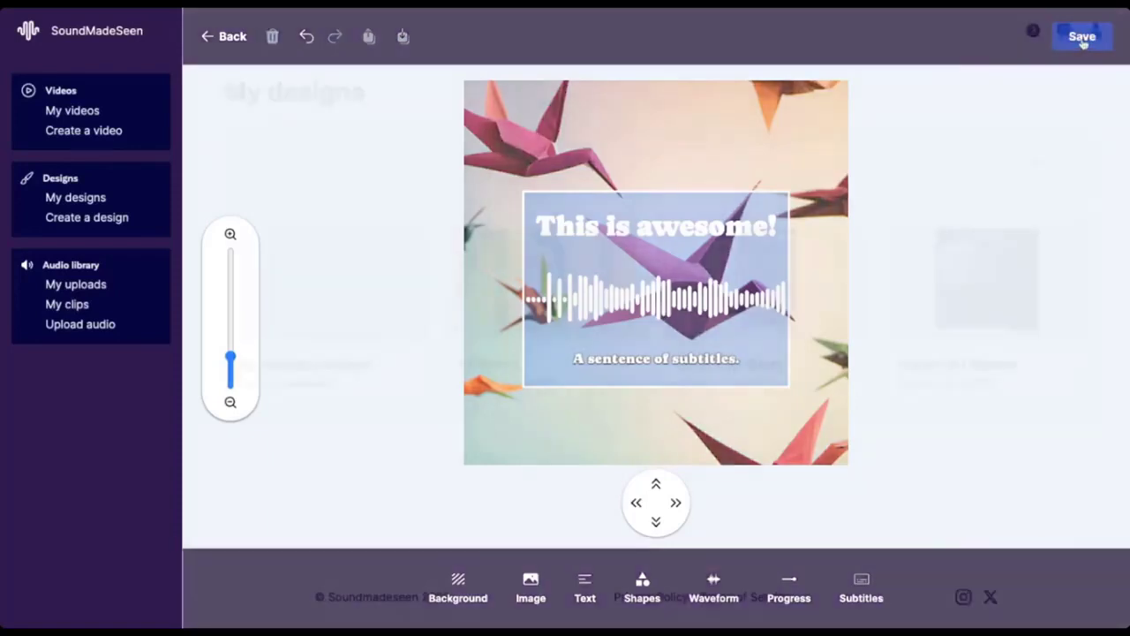